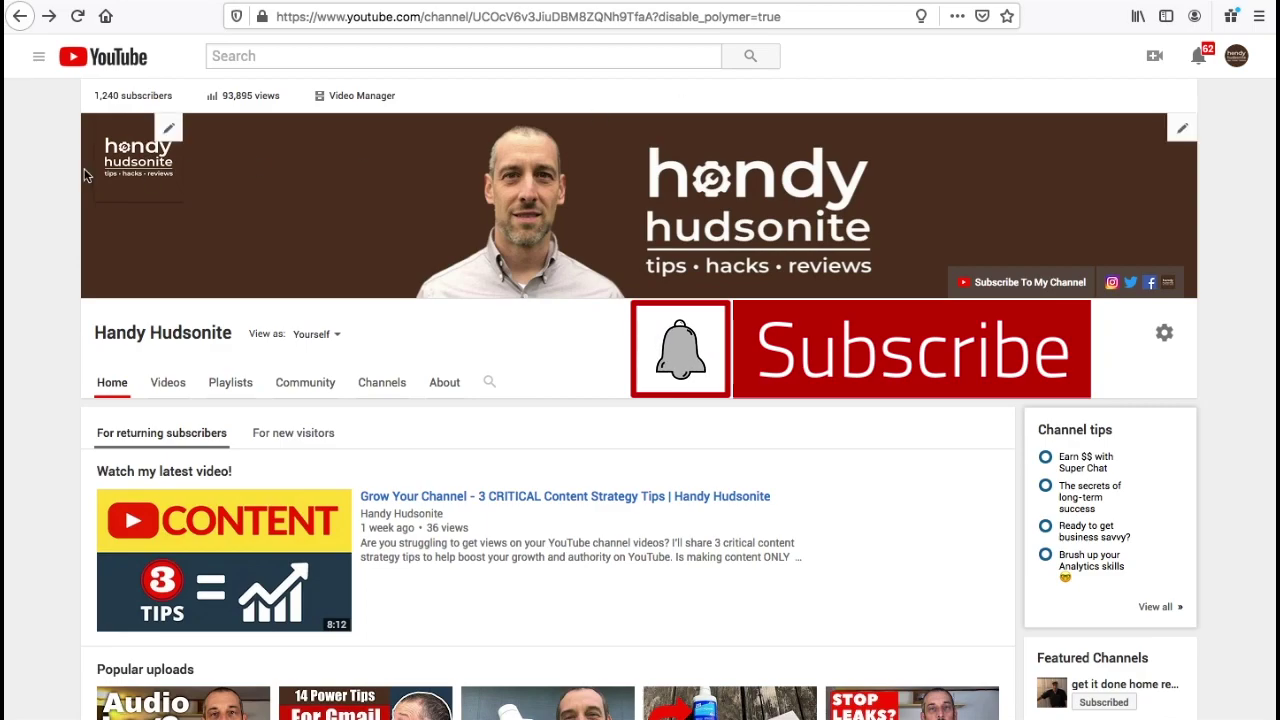
Expand the YouTube guide sidebar on the Handy Hudsonite channel page
{"action": "left_click", "coordinate": [38, 60]}
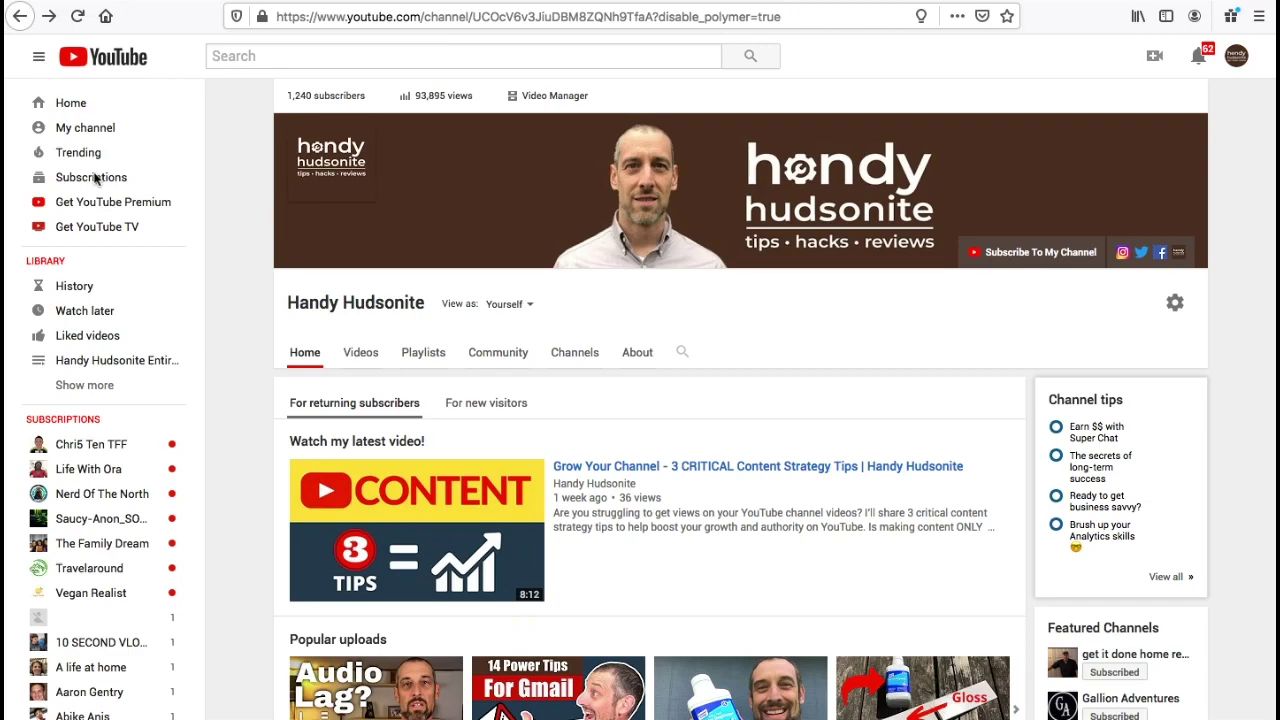
Go to the Watch later playlist under Library in the sidebar
{"action": "left_click", "coordinate": [108, 316]}
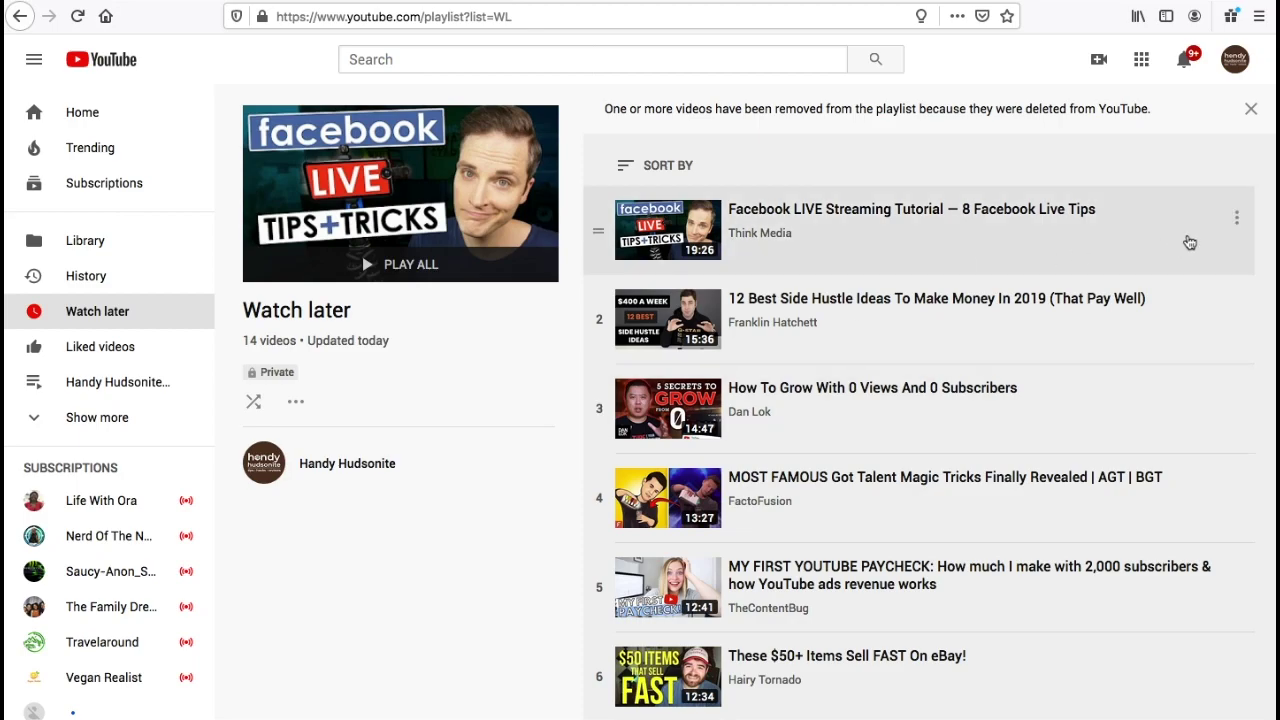
{"action": "left_click", "coordinate": [1237, 220]}
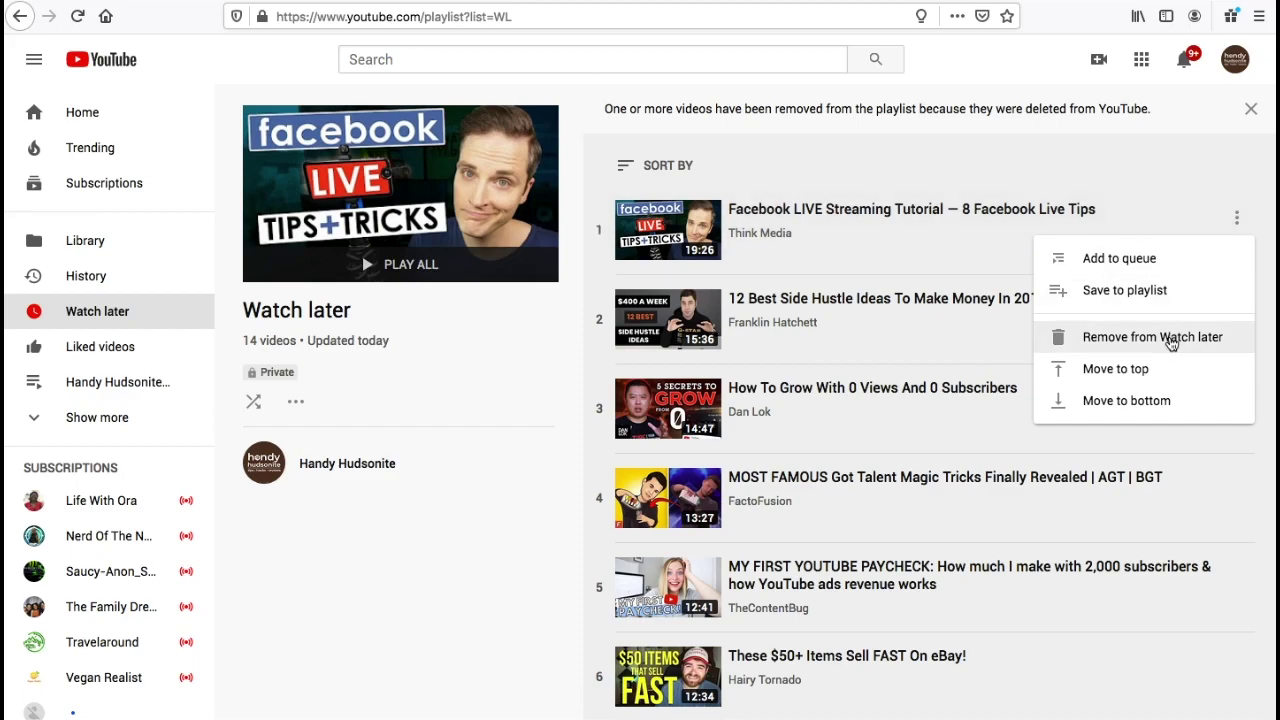
{"action": "left_click", "coordinate": [1157, 166]}
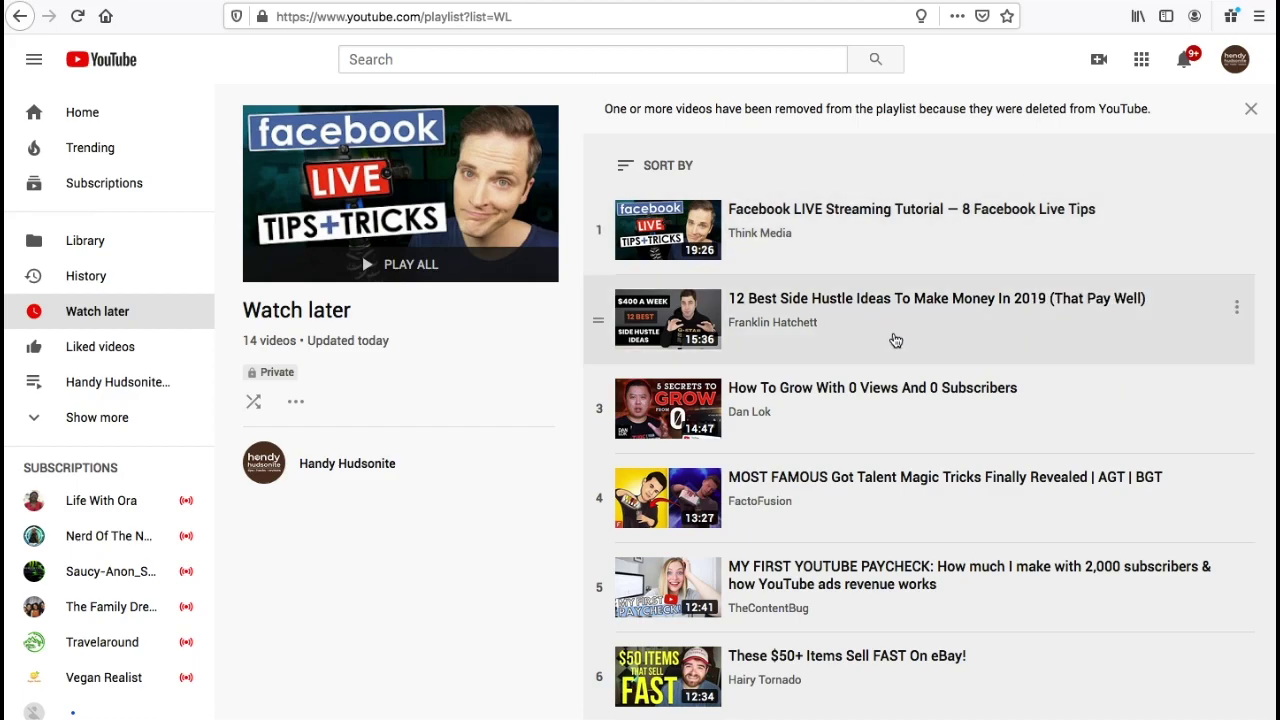
{"action": "scroll", "coordinate": [895, 340], "scroll_direction": "down", "scroll_amount": 1}
{"action": "scroll", "coordinate": [895, 340], "scroll_direction": "down", "scroll_amount": 3}
{"action": "scroll", "coordinate": [895, 340], "scroll_direction": "up", "scroll_amount": 3}
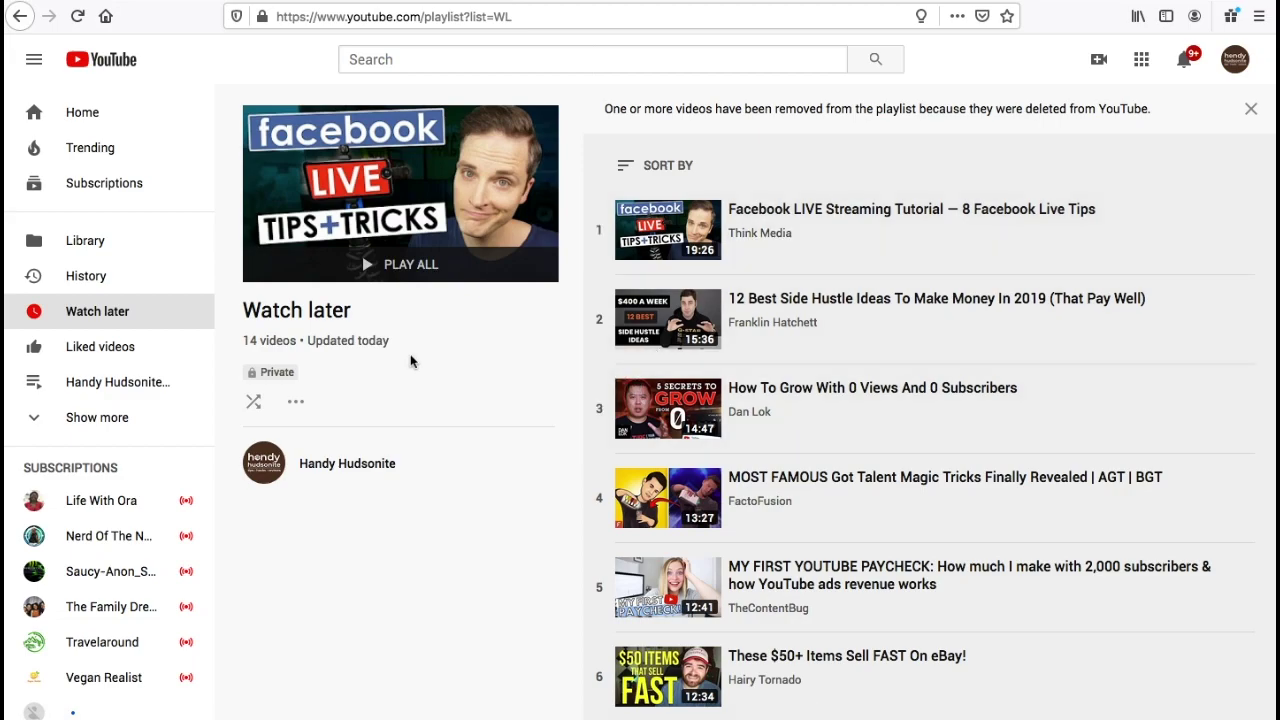
Append &disable_polymer=1 to the playlist URL and reload it in the classic layout
{"action": "left_click", "coordinate": [565, 16]}
{"action": "left_click", "coordinate": [565, 16]}
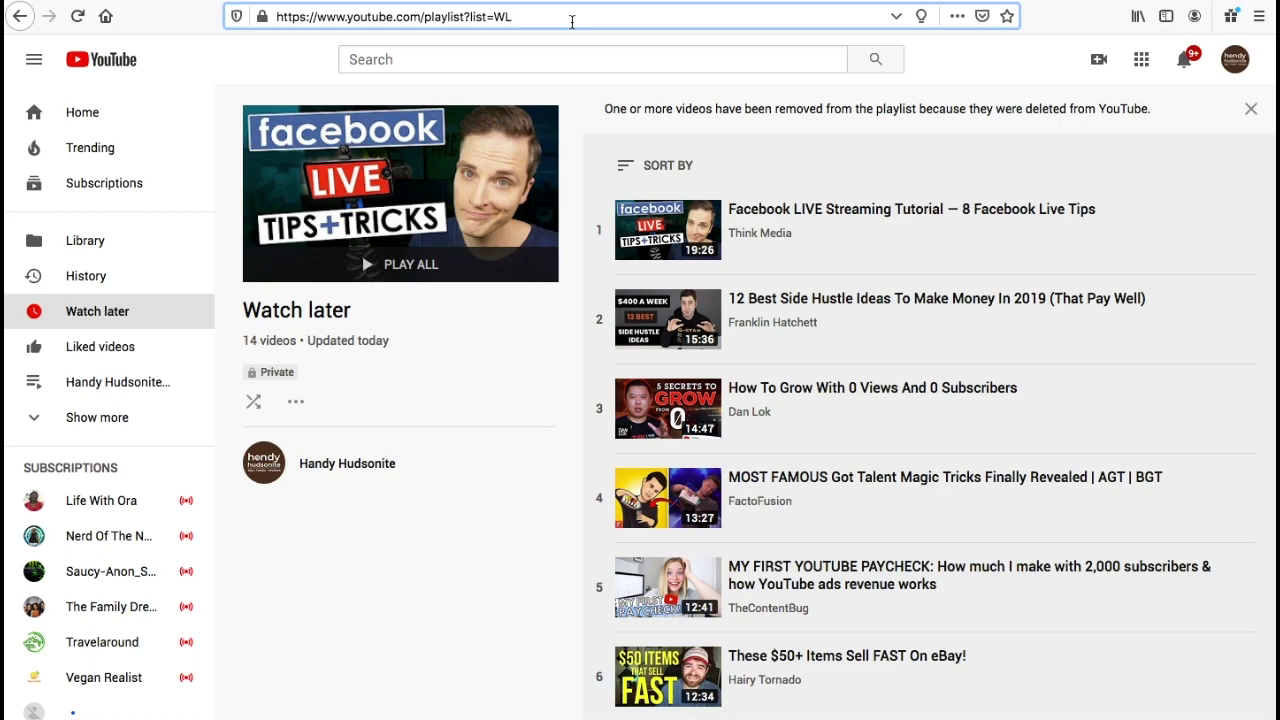
{"action": "type", "text": "&disable_polymer=1"}
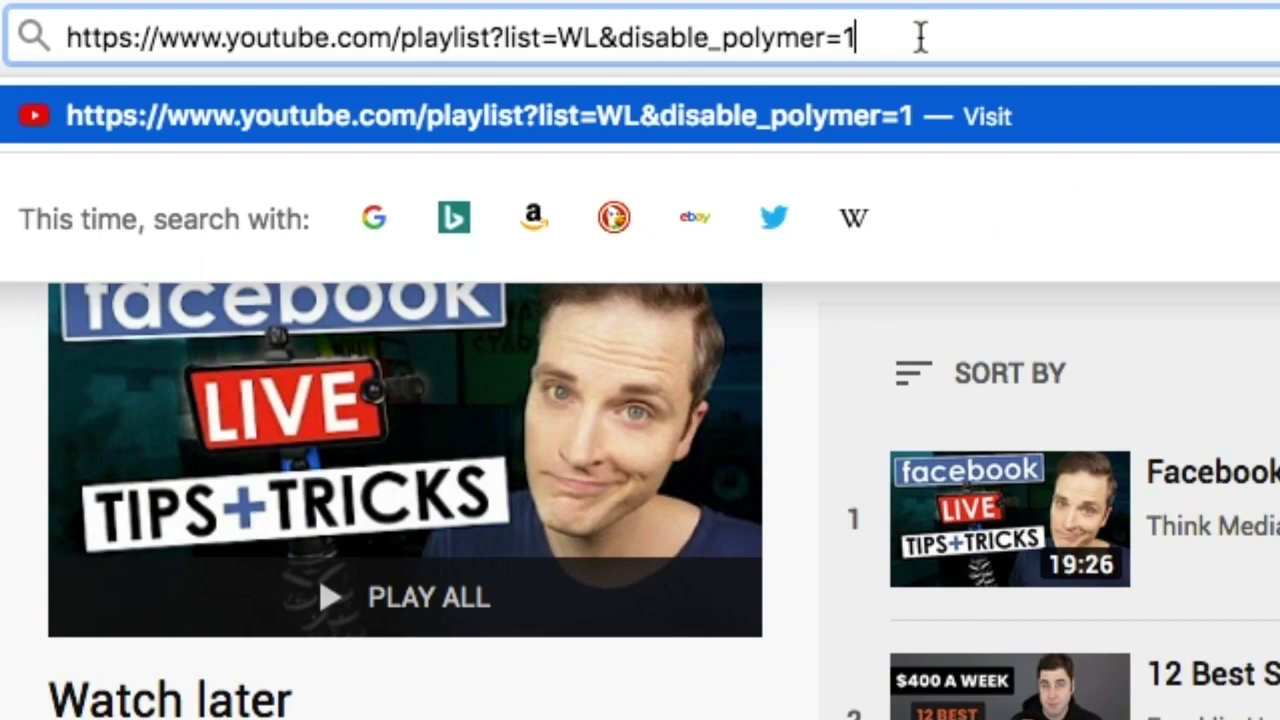
{"action": "key", "text": "Return"}
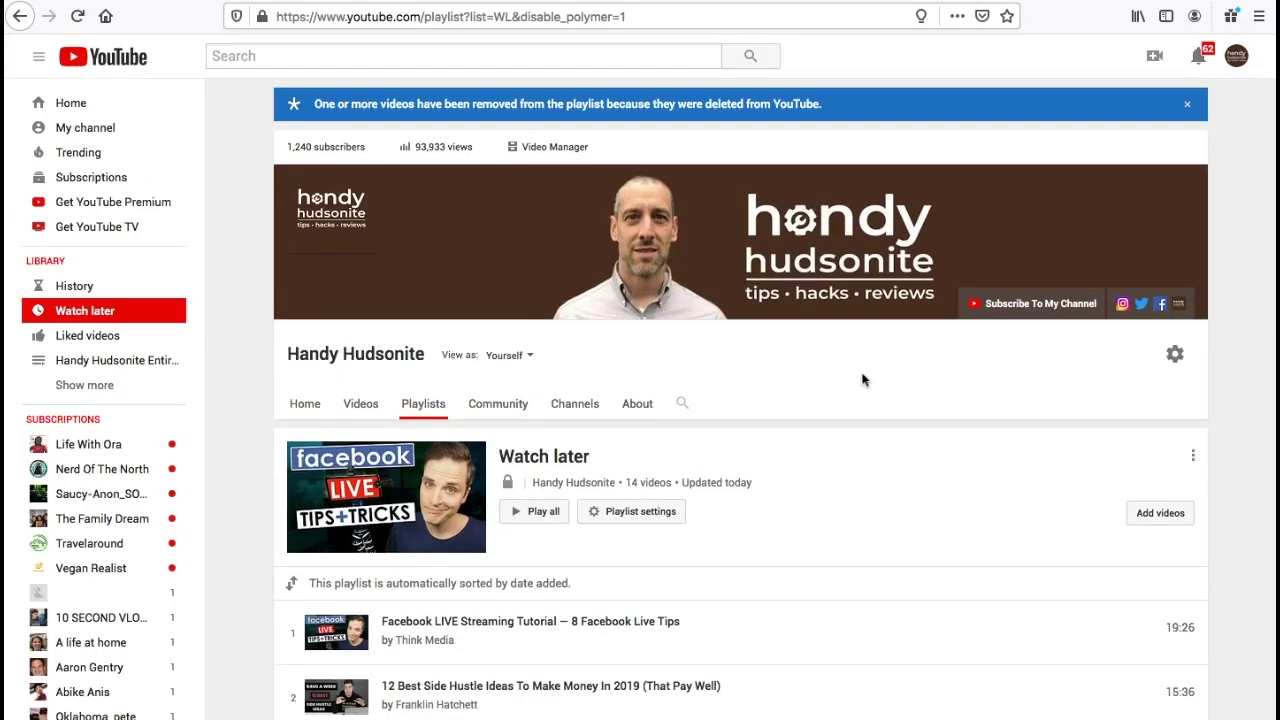
{"action": "scroll", "coordinate": [858, 370], "scroll_direction": "down", "scroll_amount": 2}
{"action": "scroll", "coordinate": [860, 377], "scroll_direction": "down", "scroll_amount": 4}
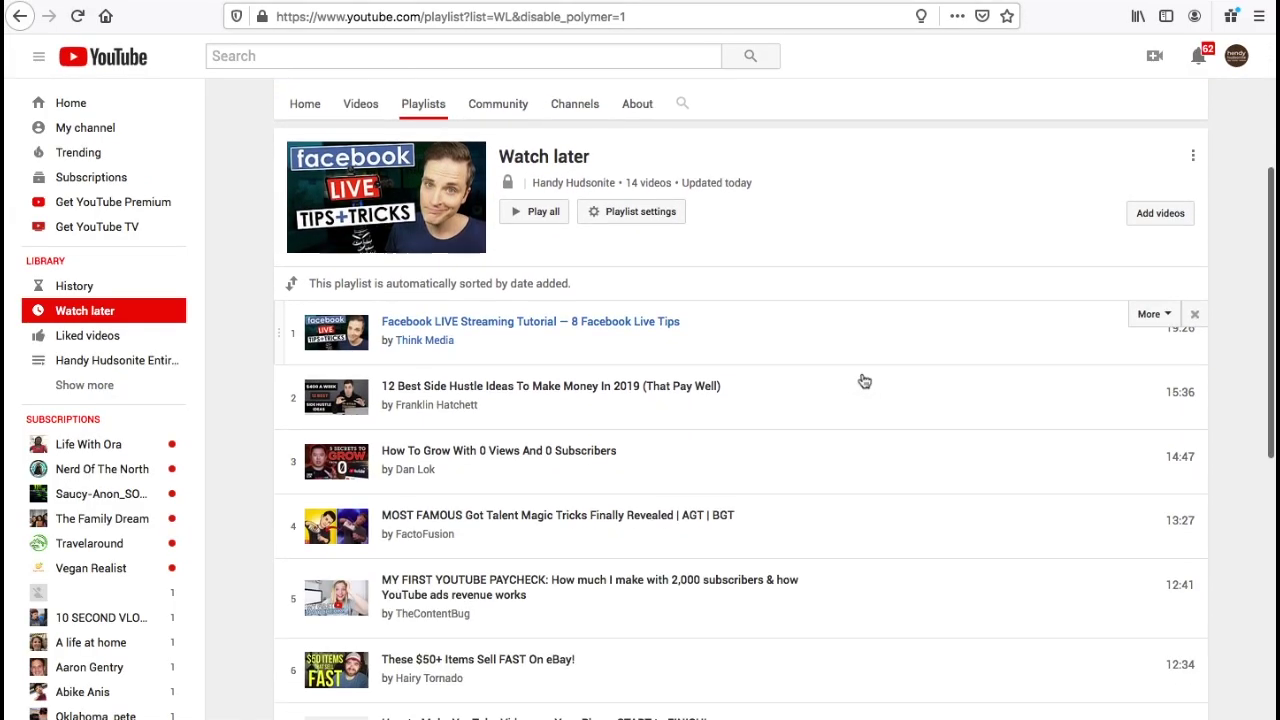
{"action": "scroll", "coordinate": [864, 380], "scroll_direction": "up", "scroll_amount": 6}
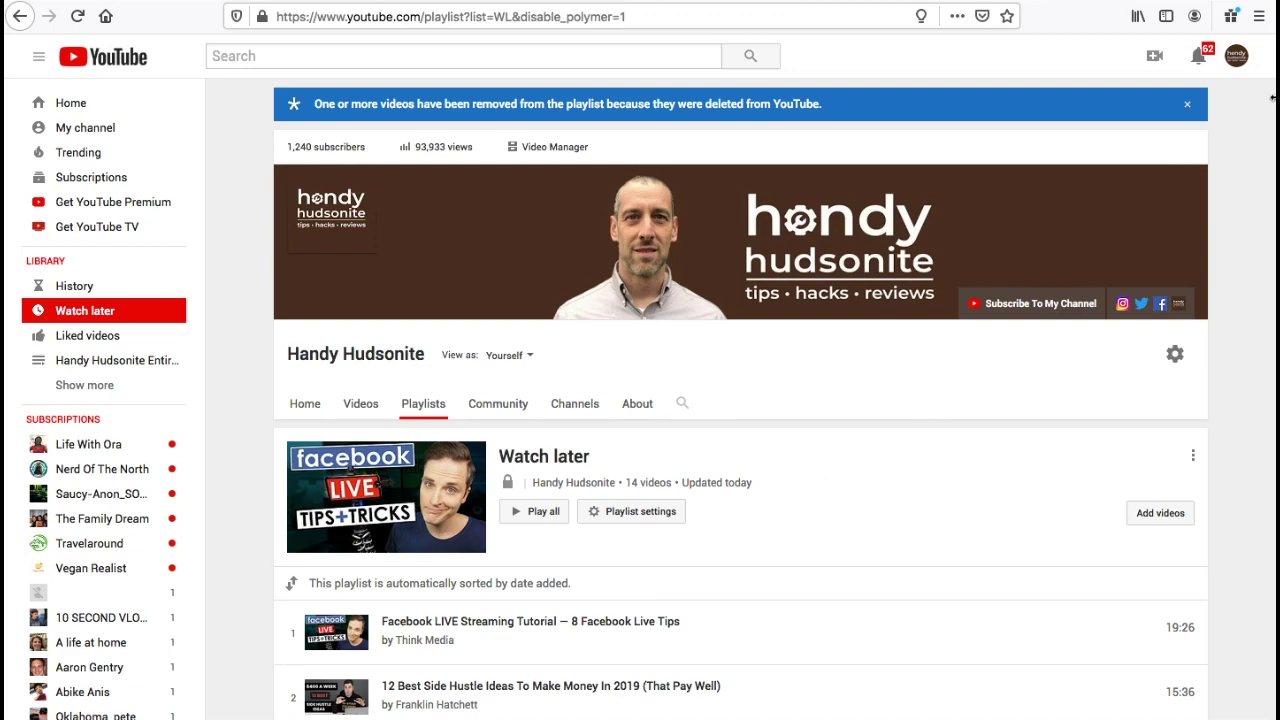
Open Firefox's Web Developer > Web Console and focus its input line
{"action": "left_click", "coordinate": [1259, 17]}
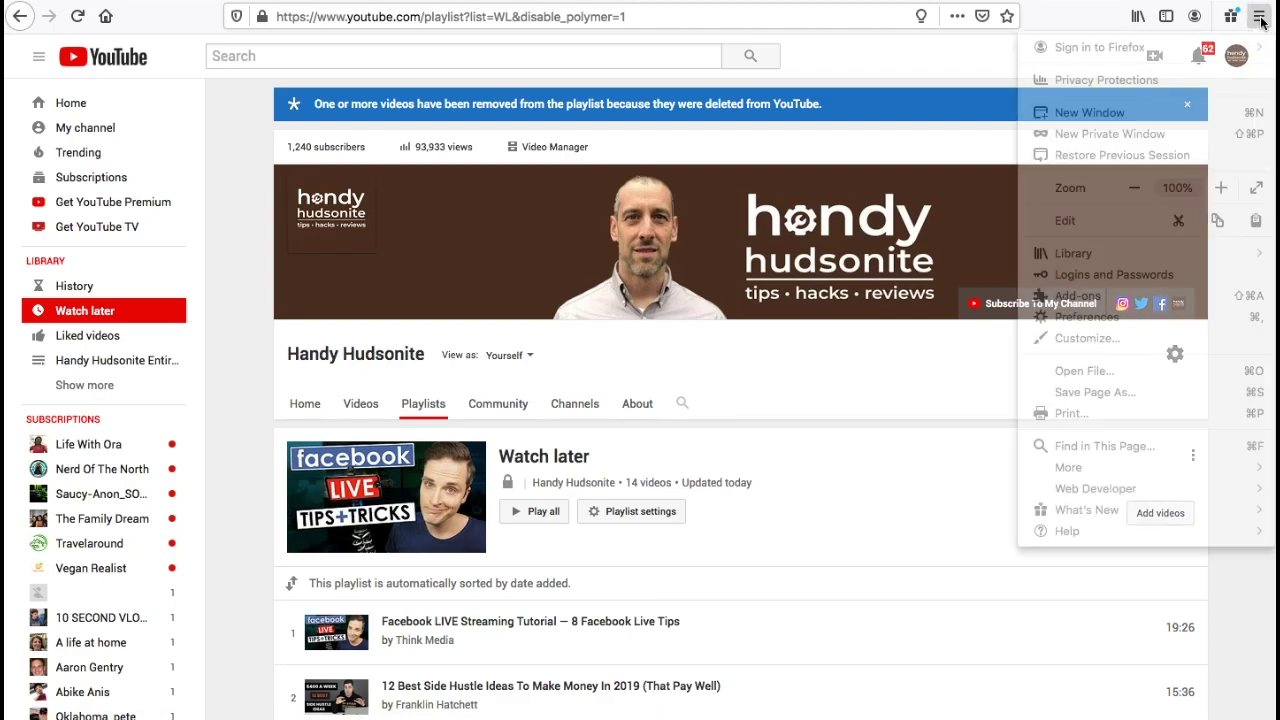
{"action": "left_click", "coordinate": [1121, 490]}
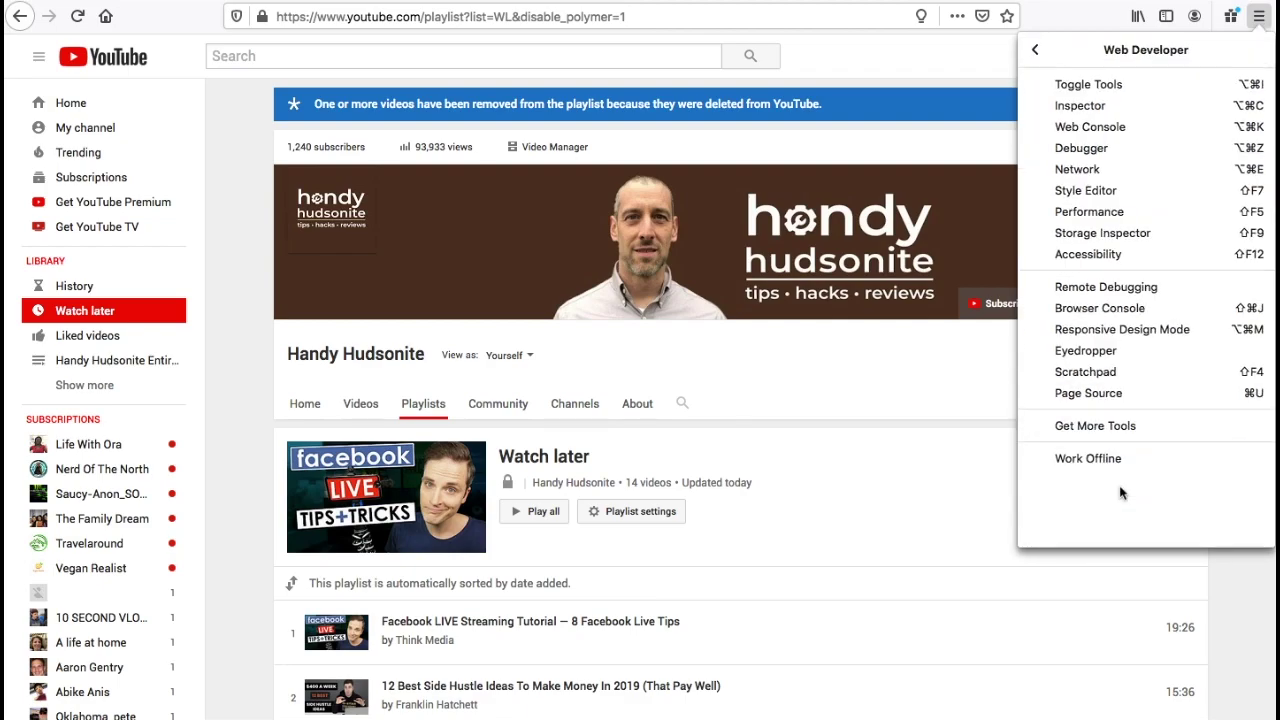
{"action": "left_click", "coordinate": [1090, 127]}
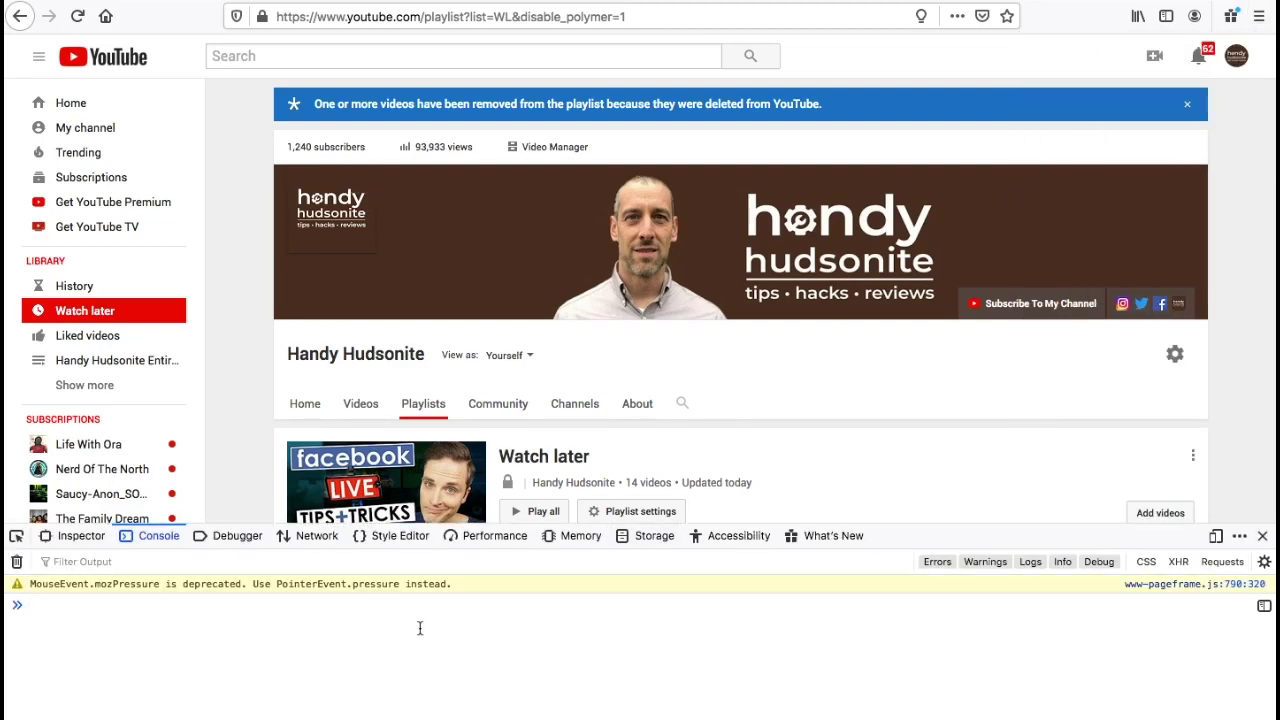
{"action": "left_click", "coordinate": [58, 601]}
Copy the script from 'var items' to 'deleteWL(i);' in ZenPen, then return to YouTube
{"action": "left_click", "coordinate": [640, 3]}
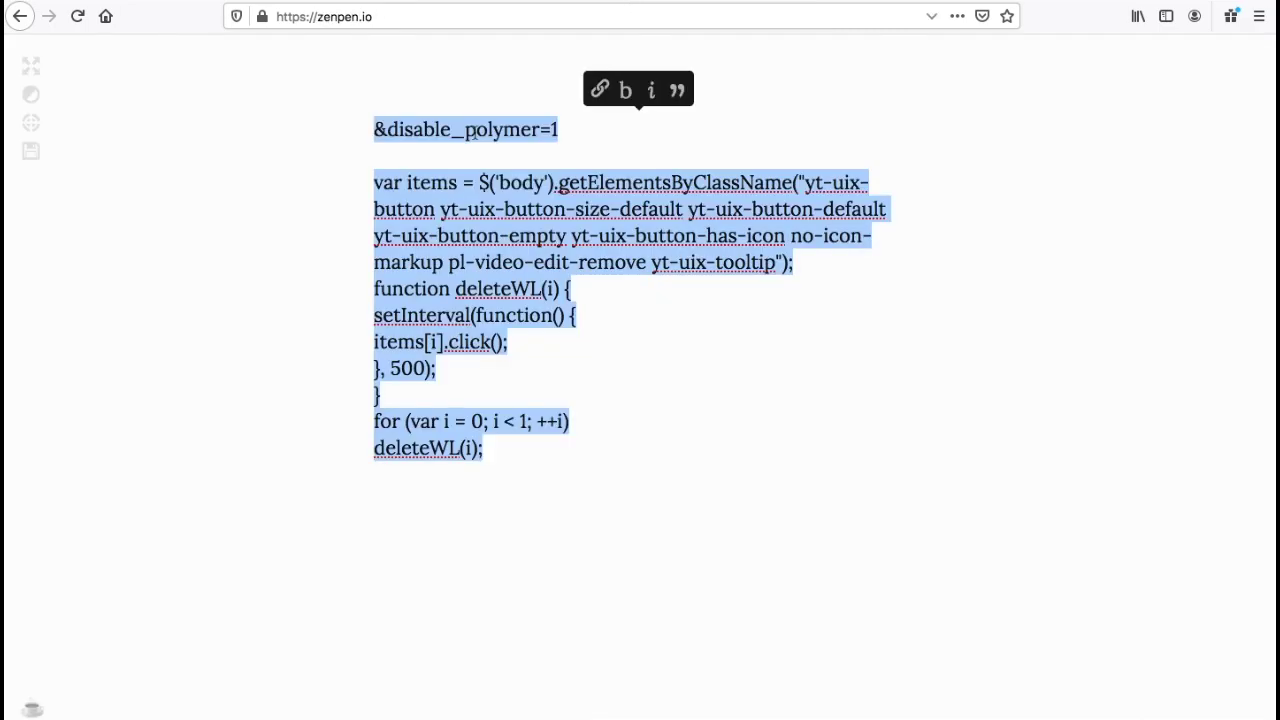
{"action": "left_click", "coordinate": [396, 180]}
{"action": "left_click_drag", "start_coordinate": [375, 183], "coordinate": [563, 471]}
{"action": "key", "text": "super+c"}
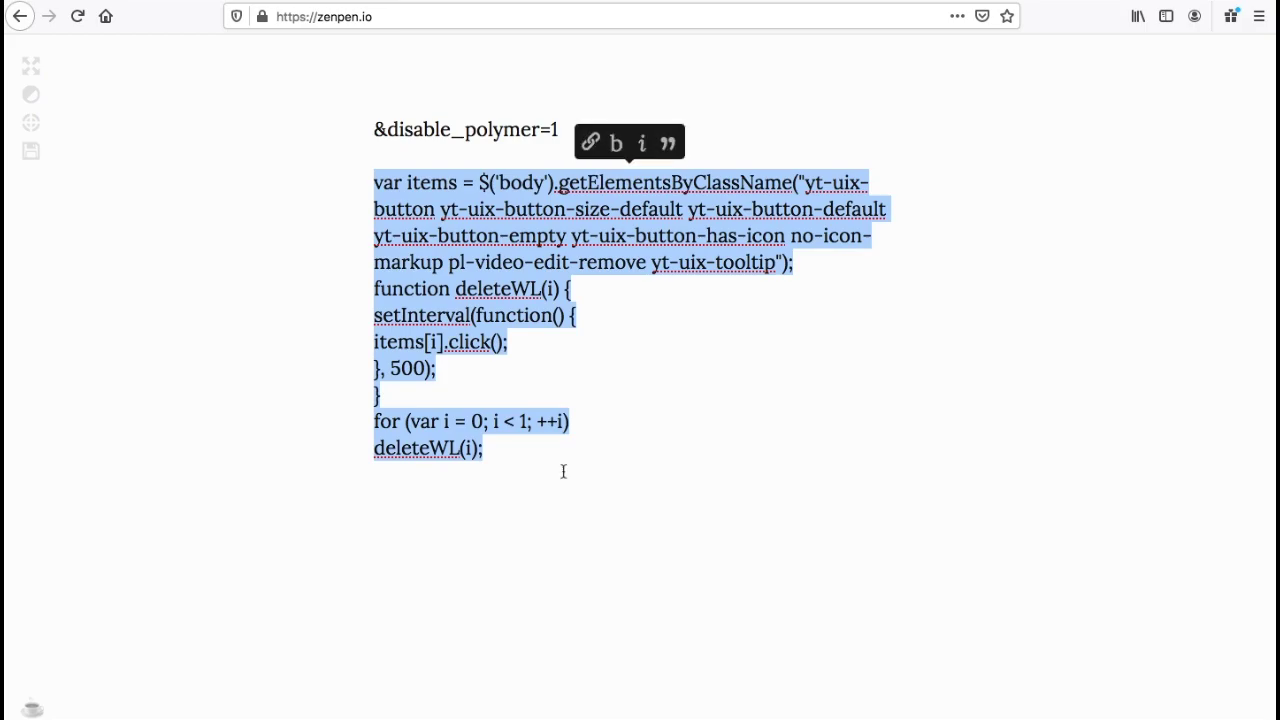
{"action": "left_click", "coordinate": [432, 3]}
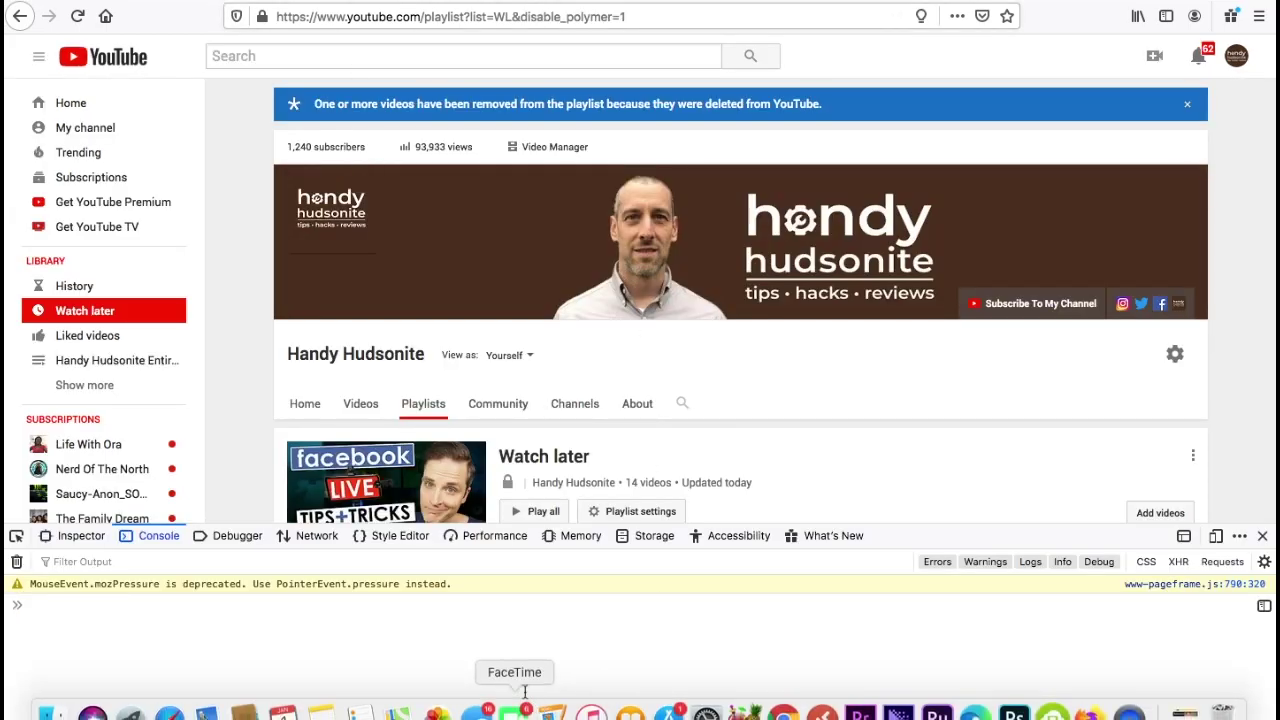
Paste the deleteWL script into the console and run it
{"action": "left_click", "coordinate": [486, 605]}
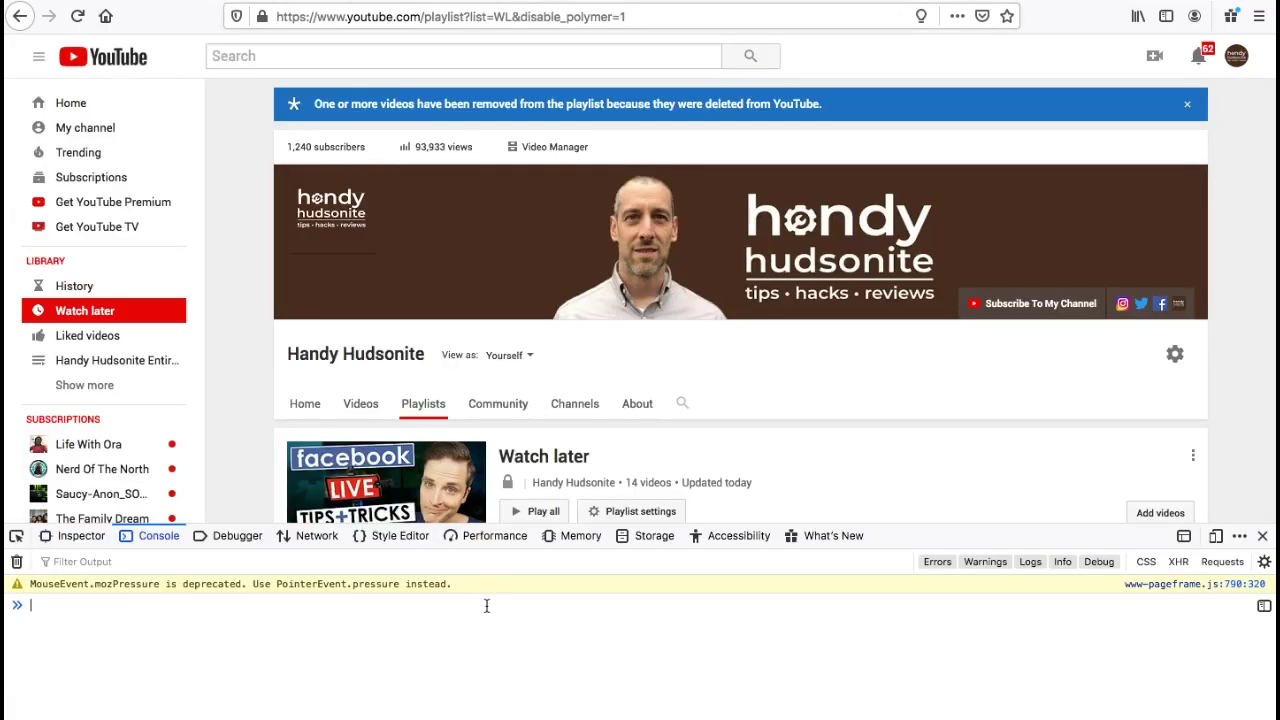
{"action": "key", "text": "super+v"}
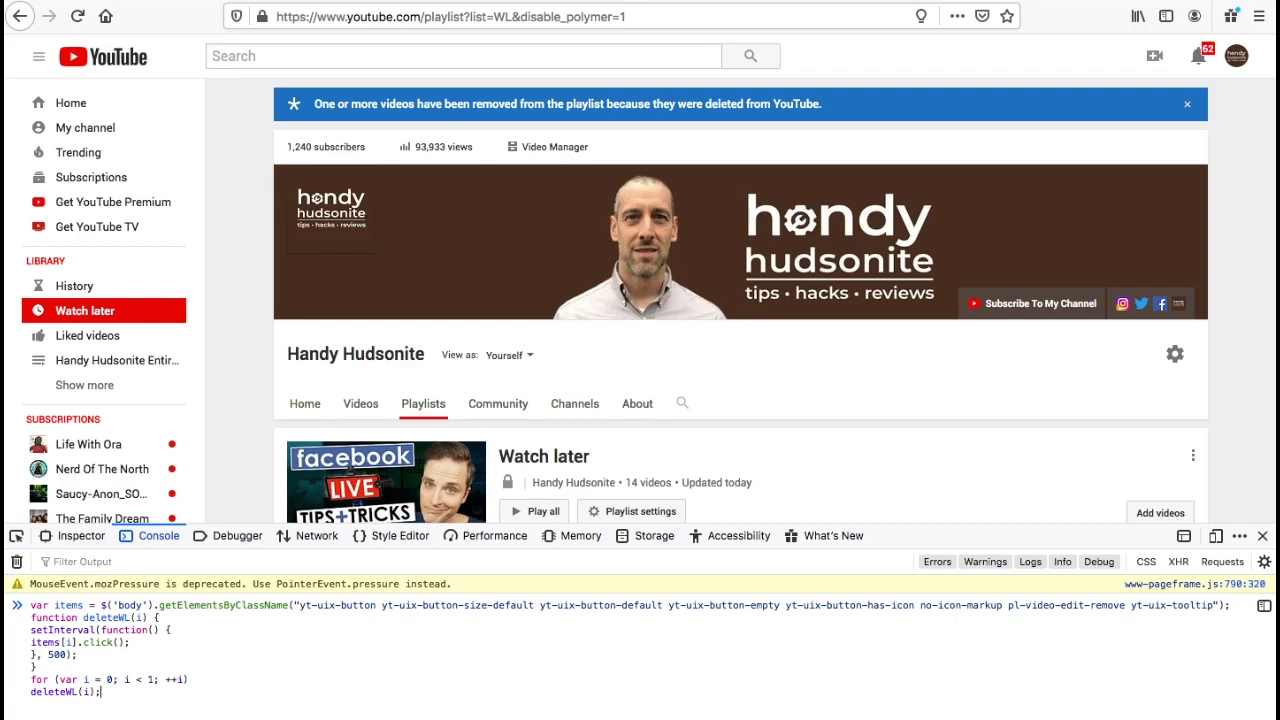
{"action": "key", "text": "Return"}
{"action": "scroll", "coordinate": [907, 486], "scroll_direction": "down", "scroll_amount": 2}
{"action": "scroll", "coordinate": [907, 486], "scroll_direction": "down", "scroll_amount": 3}
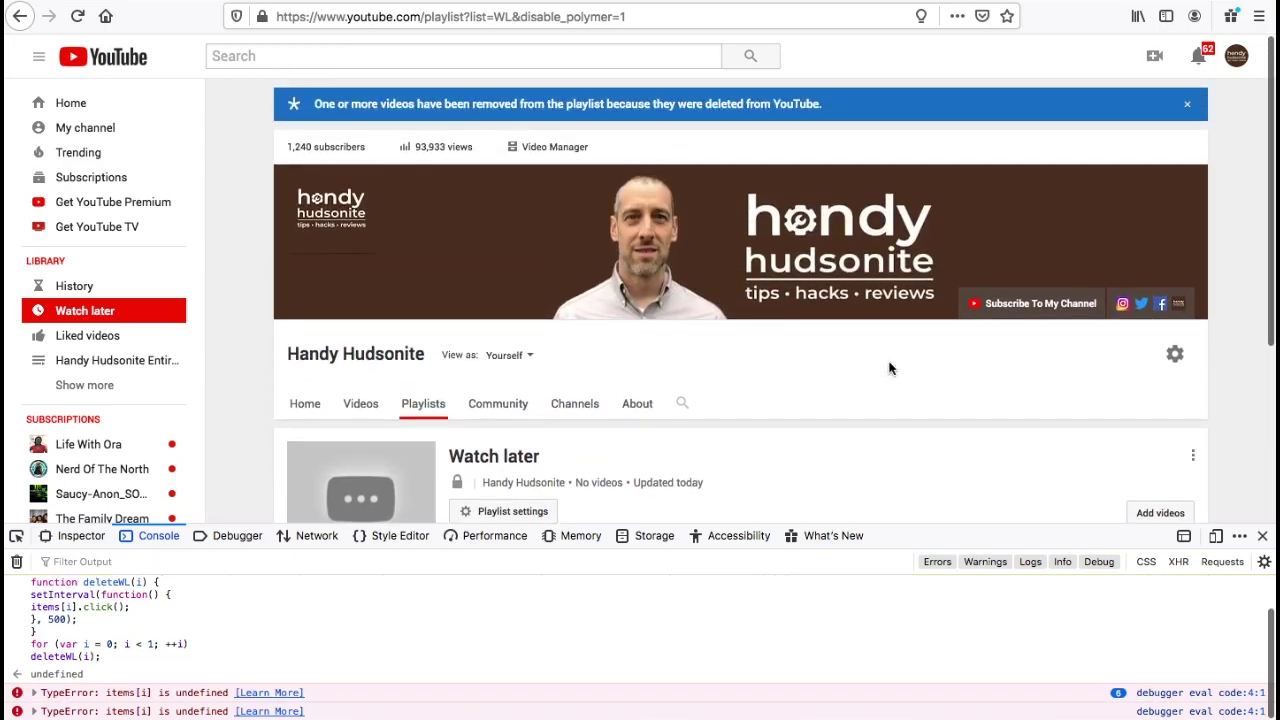
Confirm the playlist shows No videos and close the developer tools
{"action": "scroll", "coordinate": [876, 407], "scroll_direction": "down", "scroll_amount": 1}
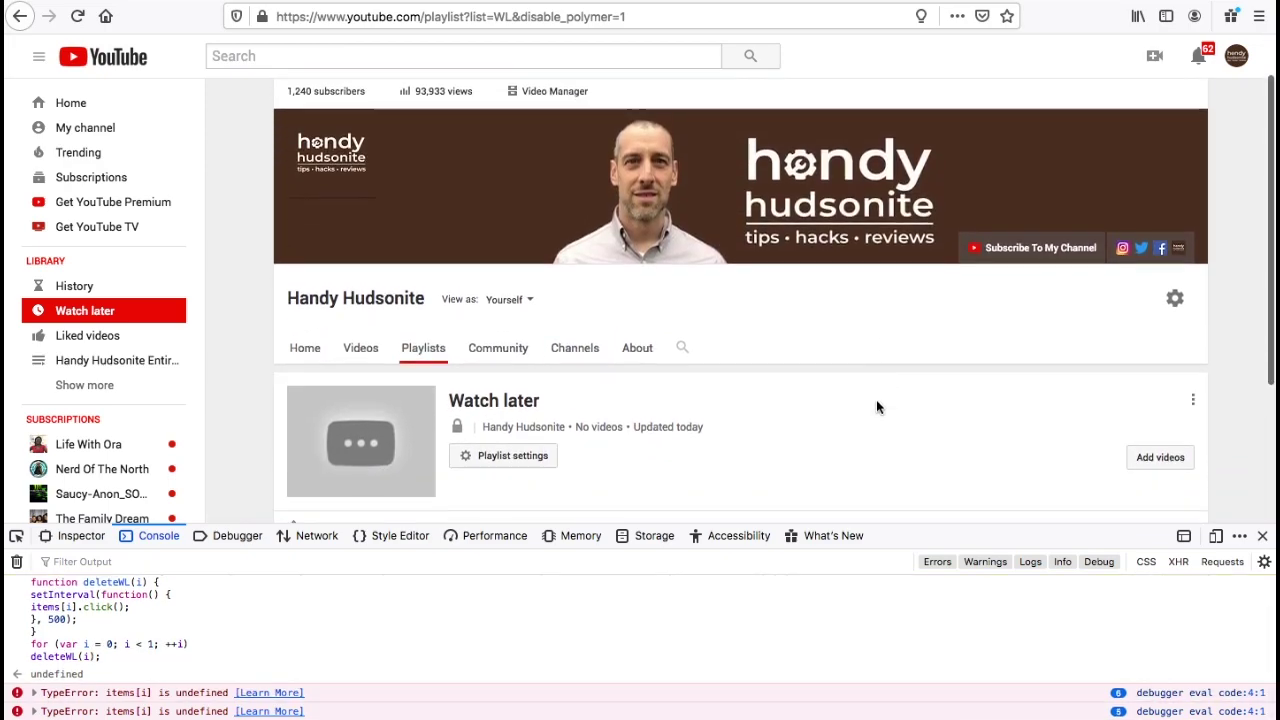
{"action": "scroll", "coordinate": [876, 407], "scroll_direction": "down", "scroll_amount": 2}
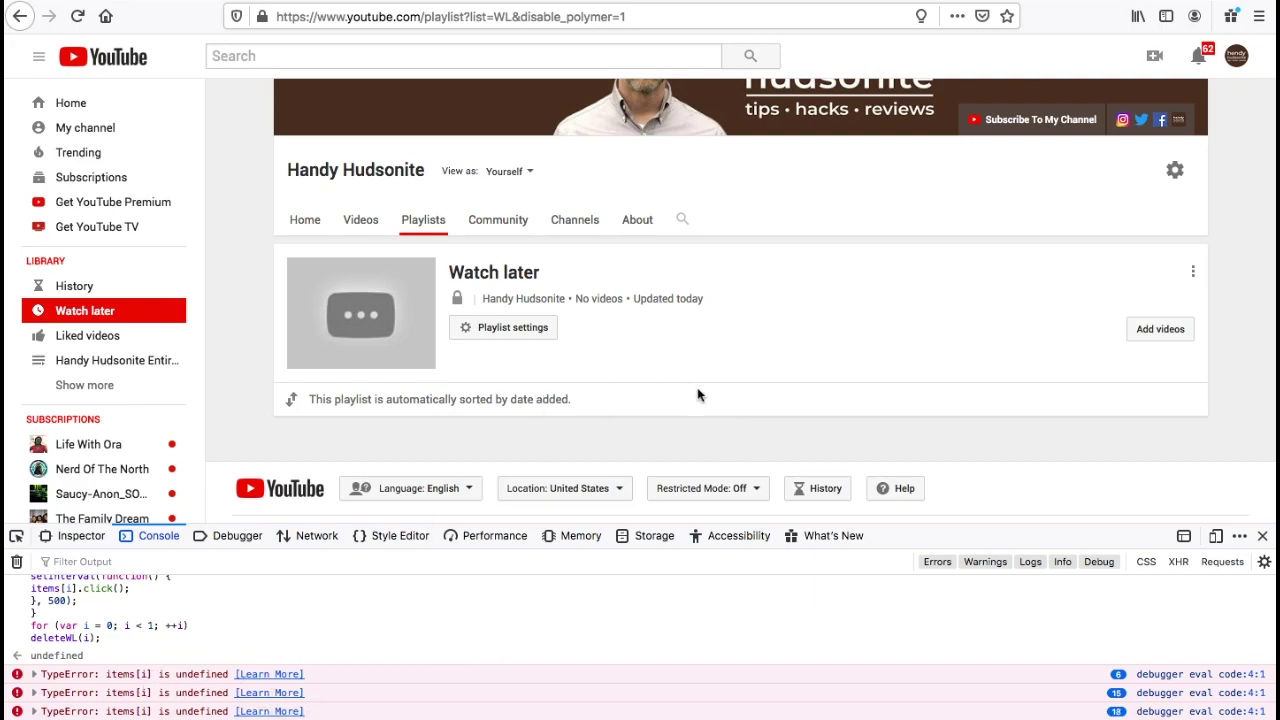
{"action": "scroll", "coordinate": [755, 403], "scroll_direction": "up", "scroll_amount": 3}
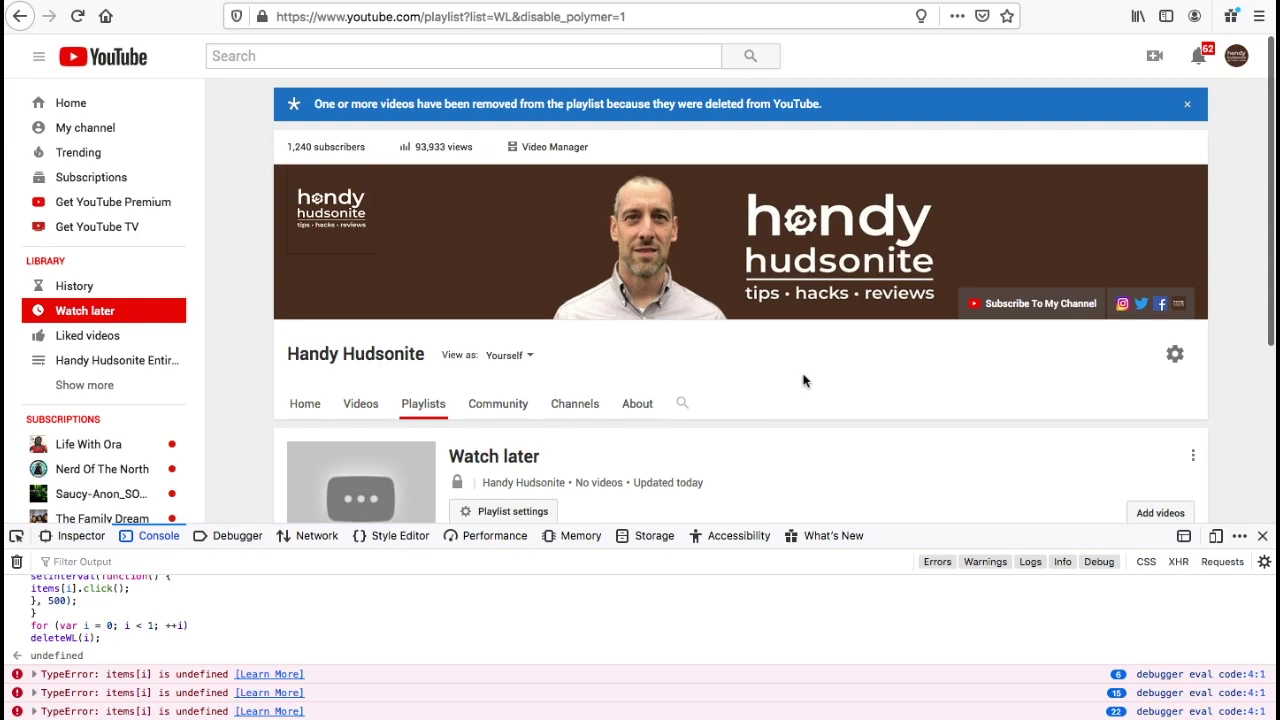
{"action": "left_click", "coordinate": [1263, 537]}
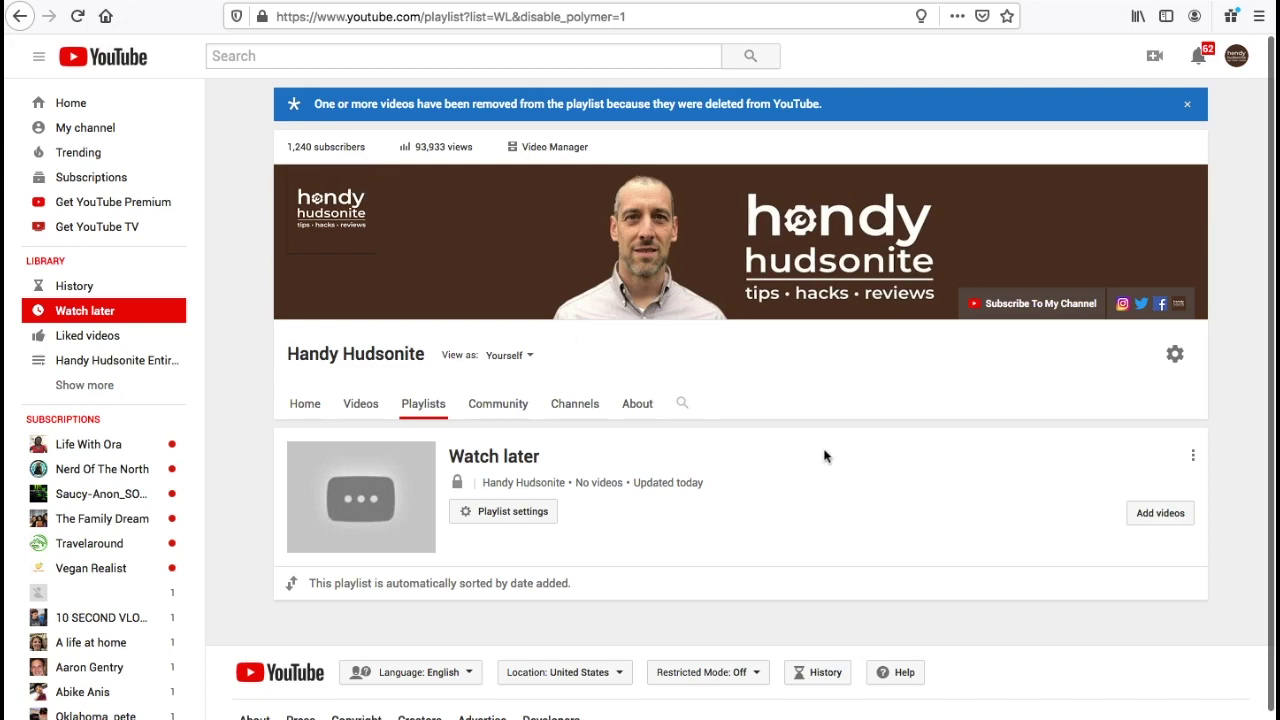
{"action": "scroll", "coordinate": [824, 455], "scroll_direction": "down", "scroll_amount": 1}
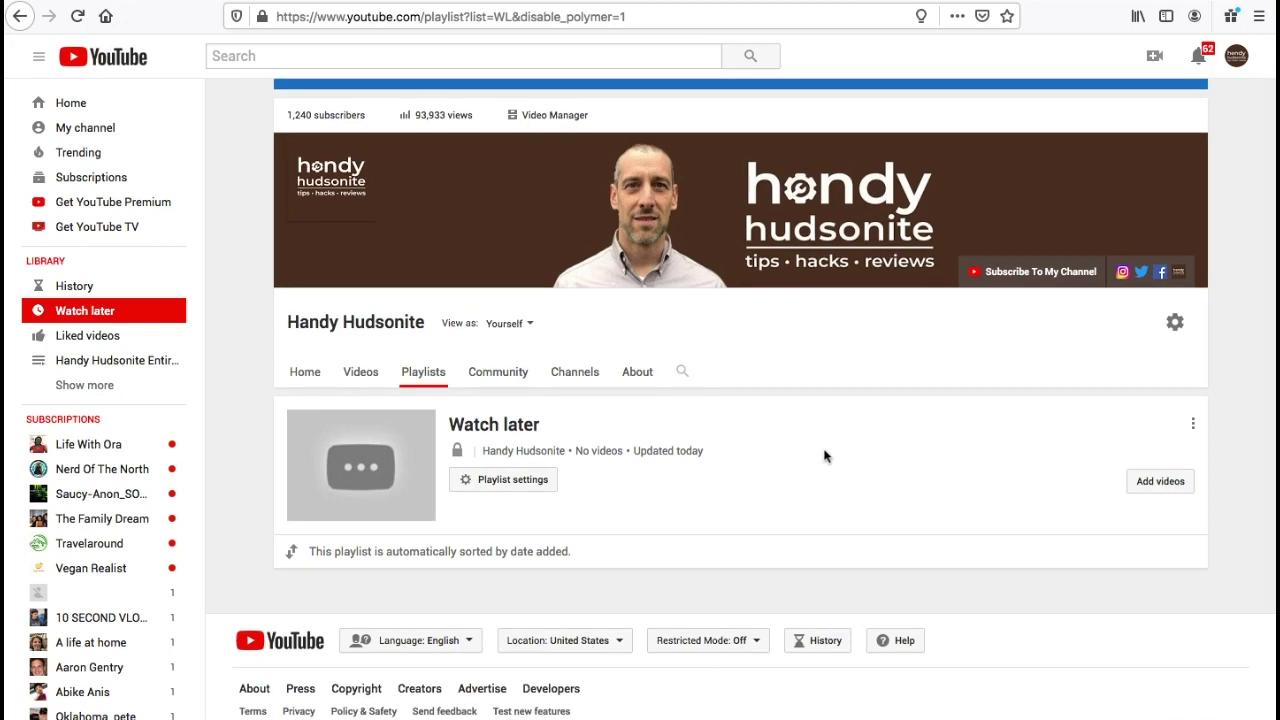